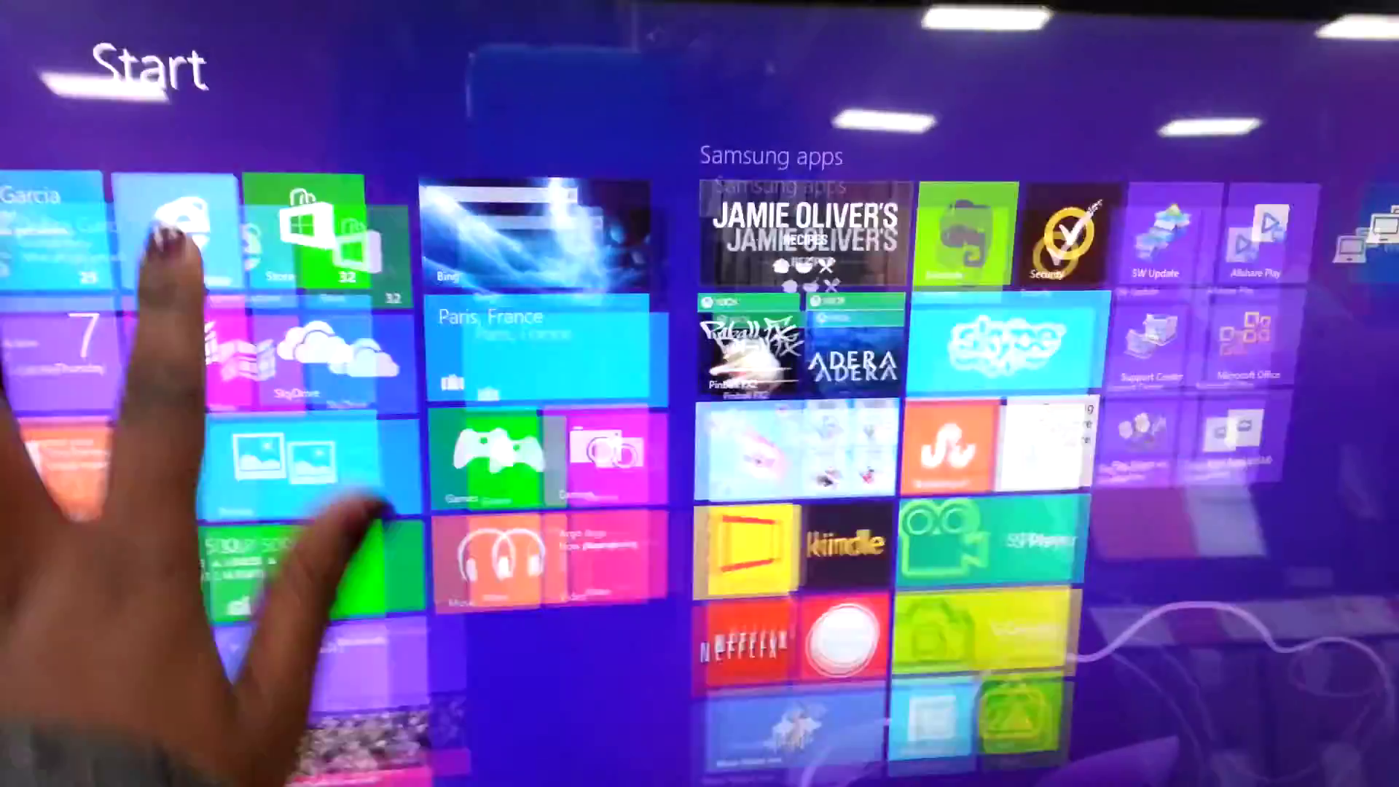
Launch Internet Explorer on Bing and activate its address field with the touch keyboard
{"action": "left_click", "coordinate": [169, 234]}
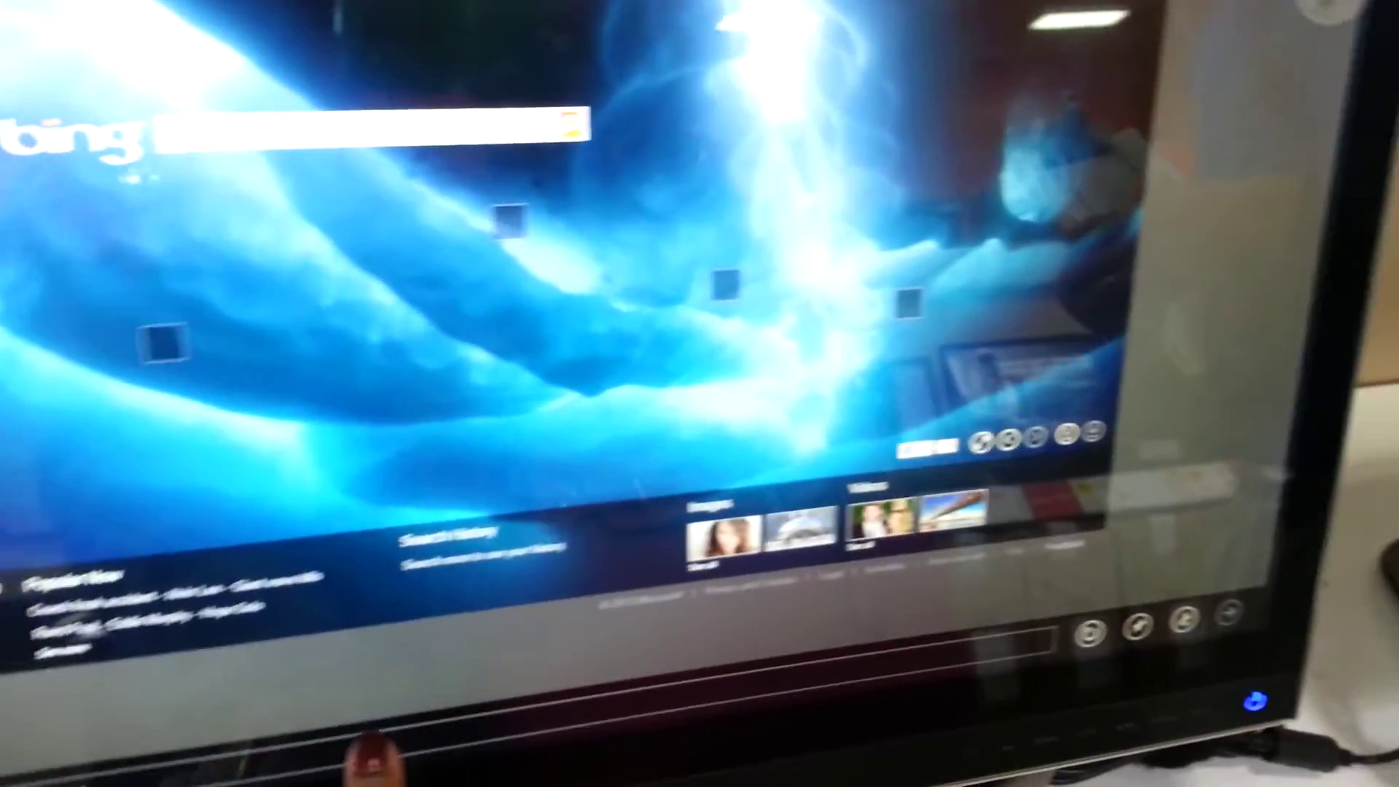
{"action": "left_click", "coordinate": [328, 767]}
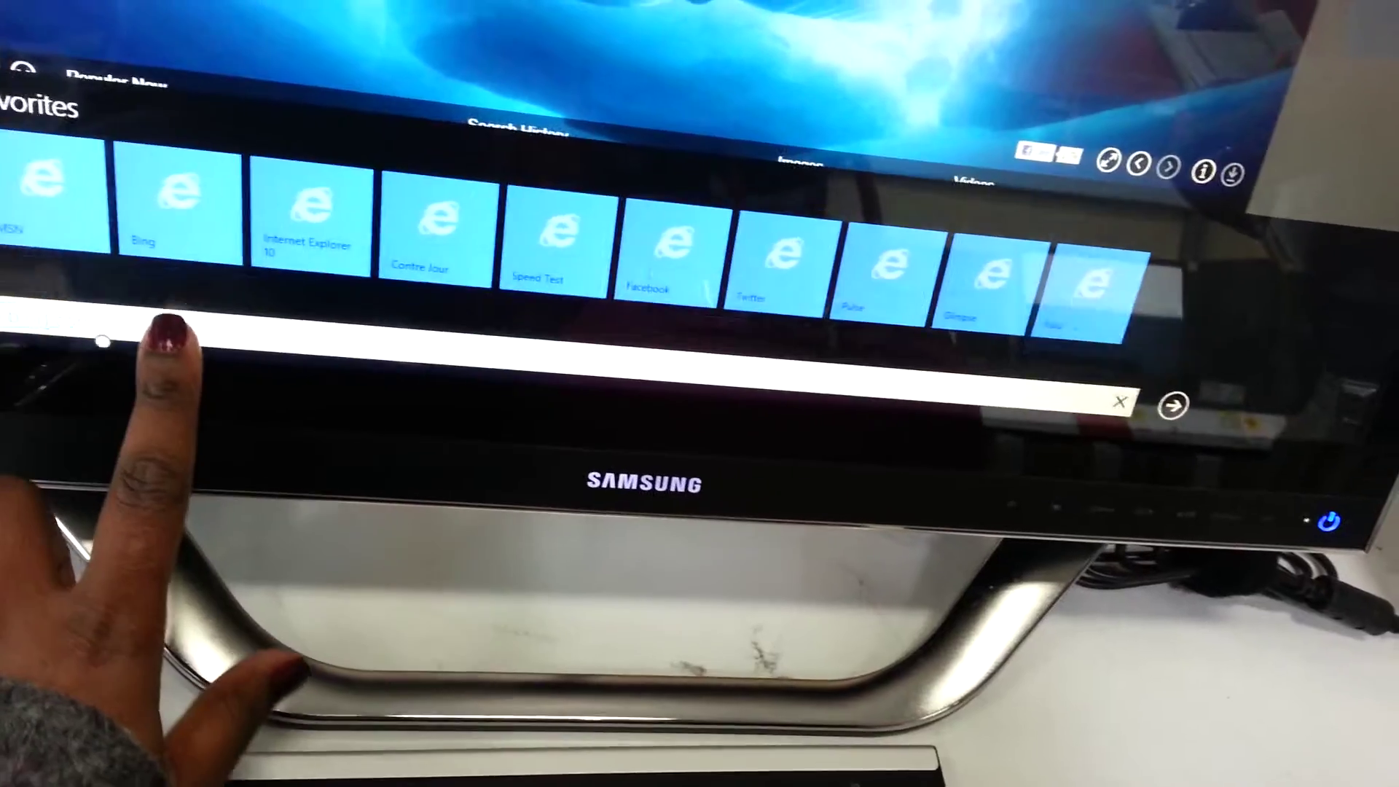
{"action": "left_click", "coordinate": [164, 341]}
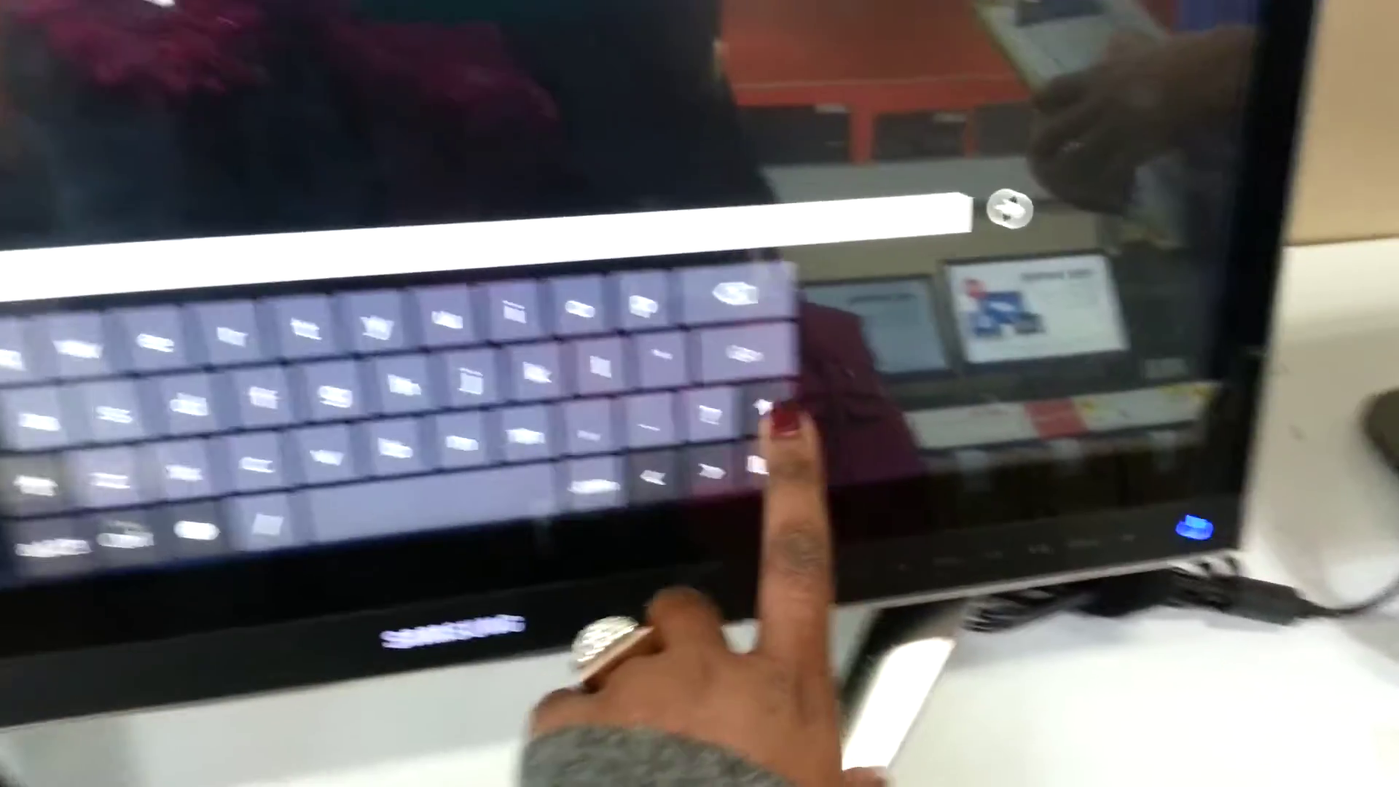
Replace the Bing URL with 'youtube' and go to the youtube.com suggestion
{"action": "left_click", "coordinate": [858, 287]}
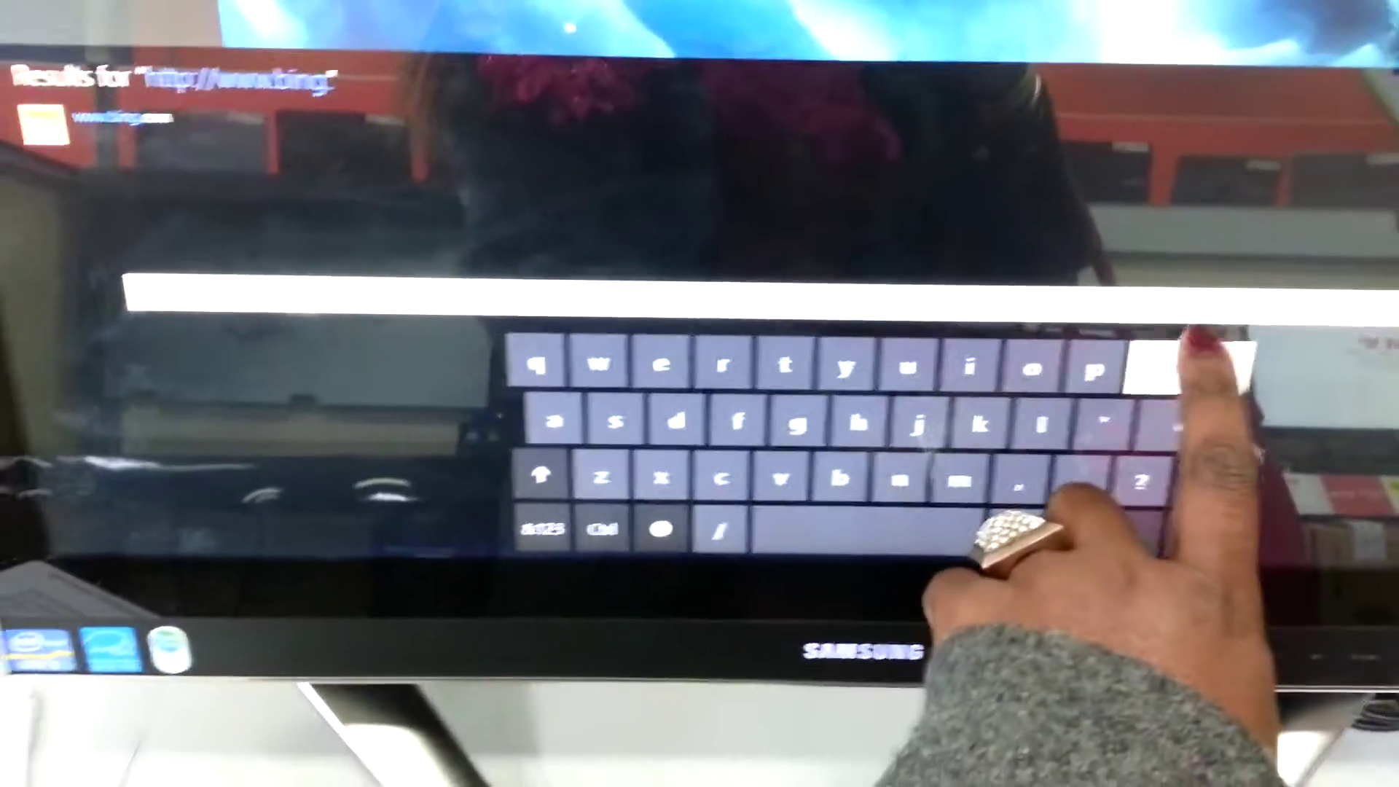
{"action": "key", "text": "BackSpace"}
{"action": "key", "text": "BackSpace"}
{"action": "key", "text": "BackSpace"}
{"action": "key", "text": "BackSpace"}
{"action": "key", "text": "BackSpace"}
{"action": "key", "text": "BackSpace"}
{"action": "key", "text": "BackSpace"}
{"action": "key", "text": "BackSpace"}
{"action": "key", "text": "BackSpace"}
{"action": "key", "text": "BackSpace"}
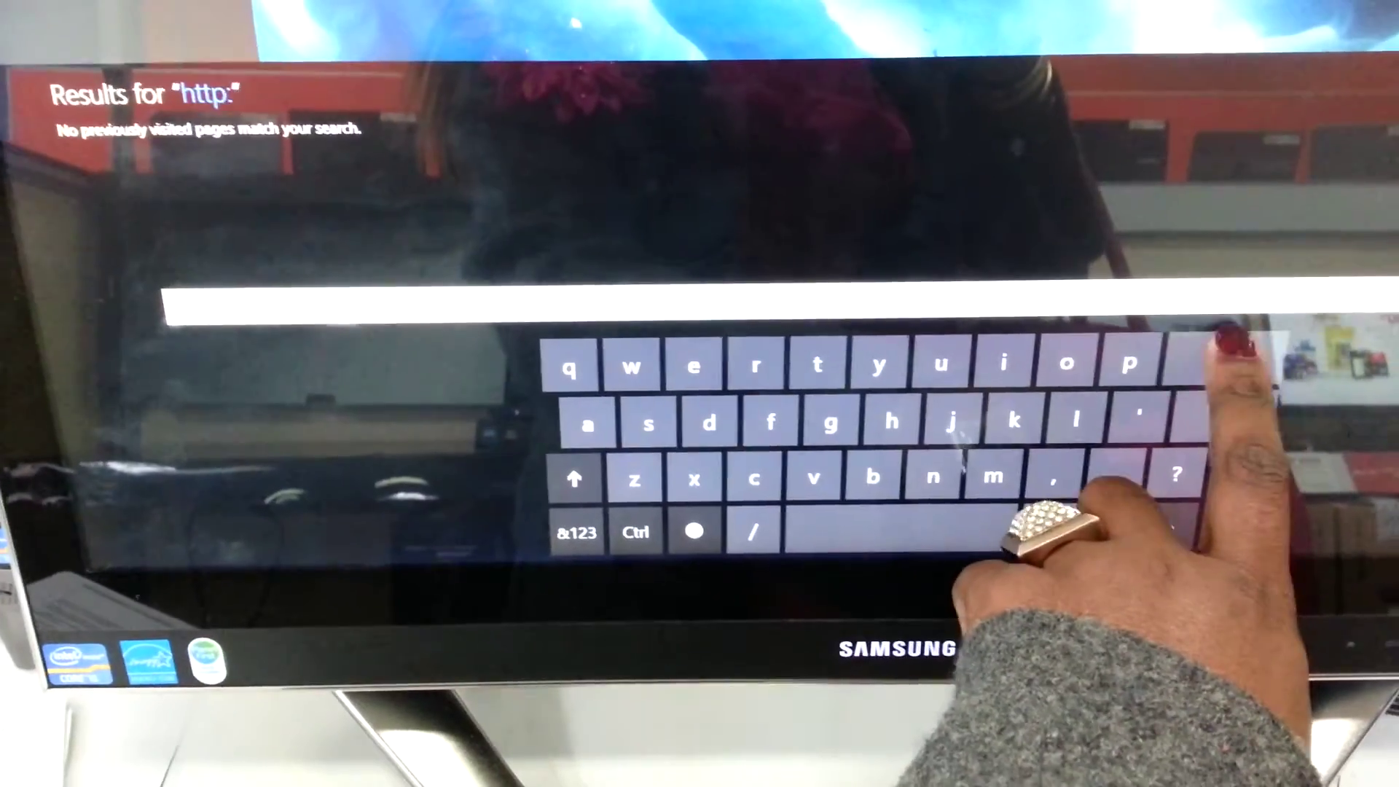
{"action": "key", "text": "BackSpace"}
{"action": "key", "text": "BackSpace"}
{"action": "key", "text": "BackSpace"}
{"action": "key", "text": "BackSpace"}
{"action": "key", "text": "BackSpace"}
{"action": "type", "text": "yp"}
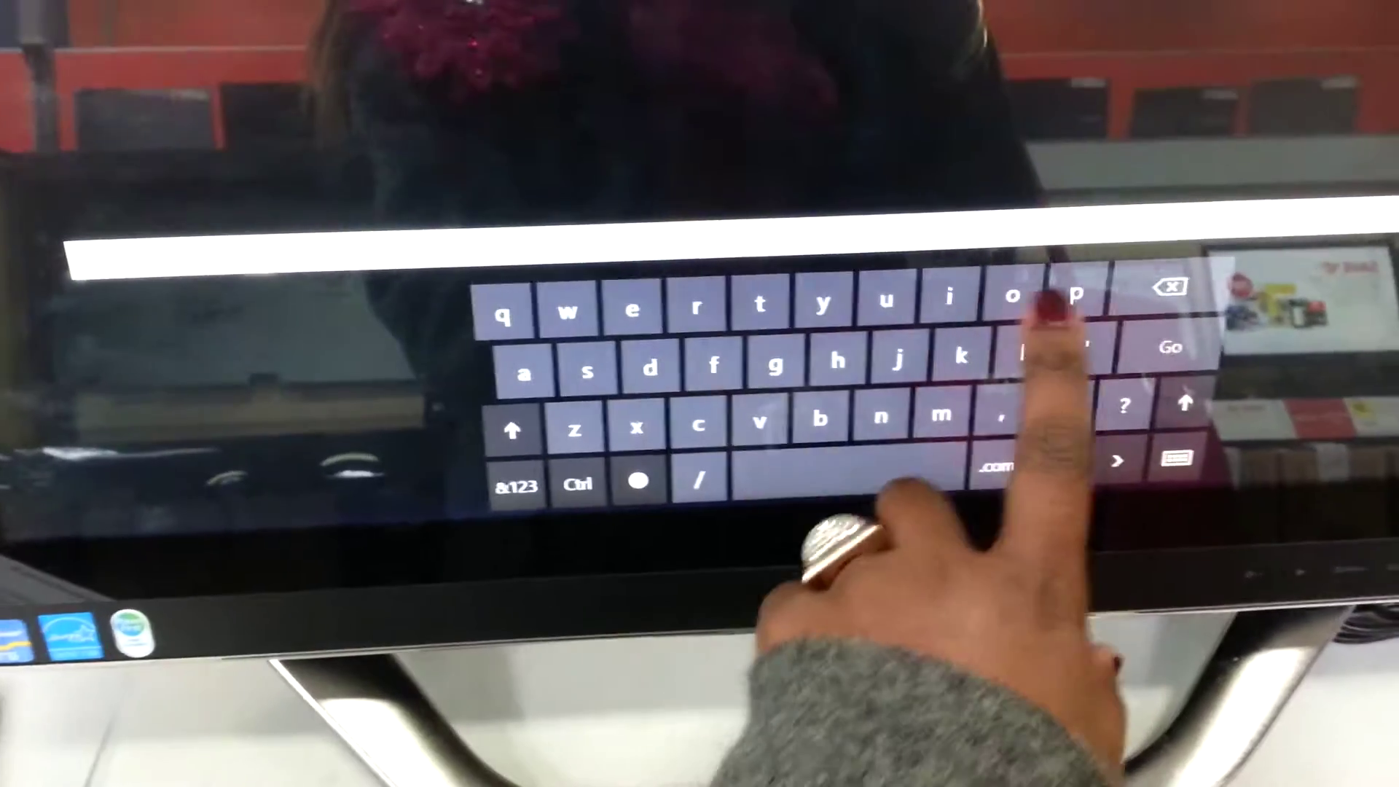
{"action": "type", "text": "u"}
{"action": "key", "text": "BackSpace"}
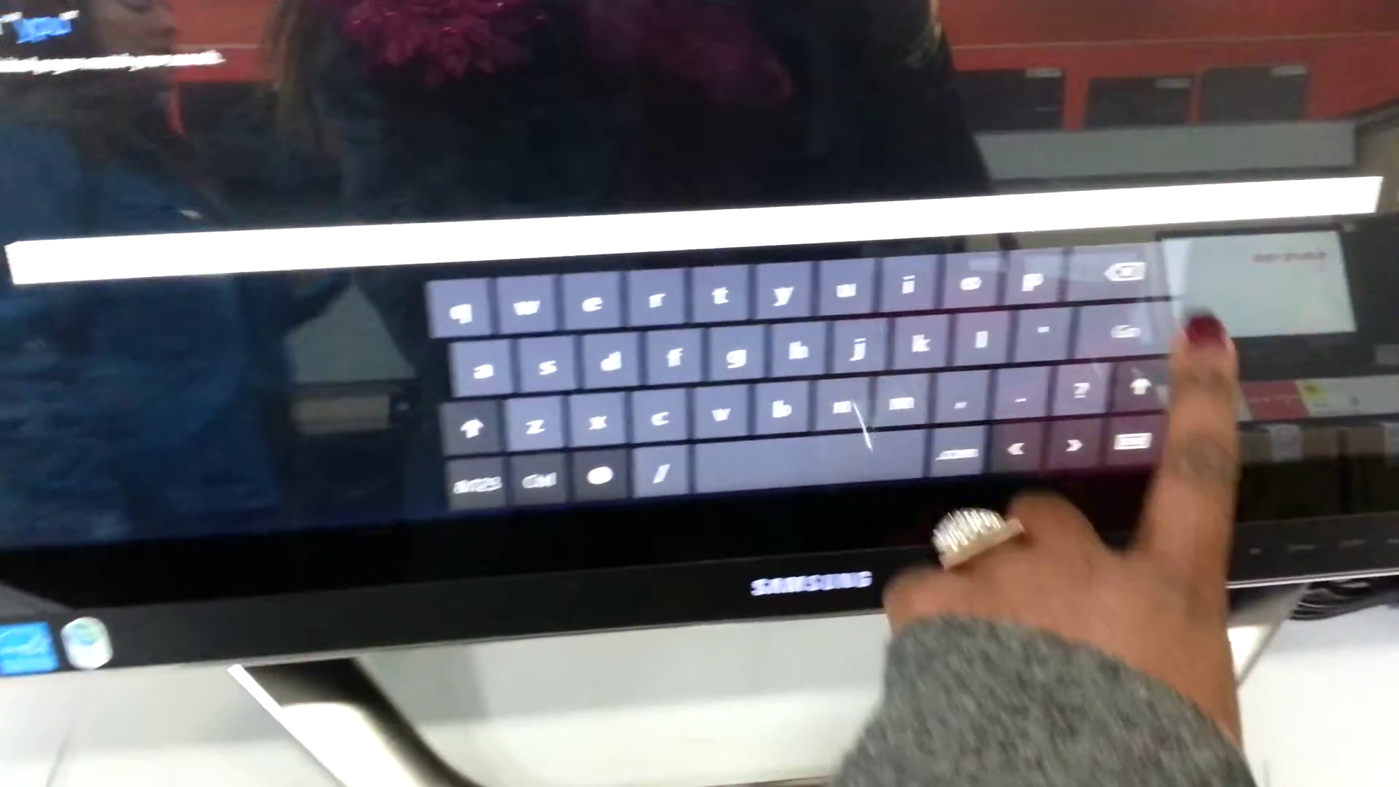
{"action": "key", "text": "BackSpace"}
{"action": "type", "text": "ou"}
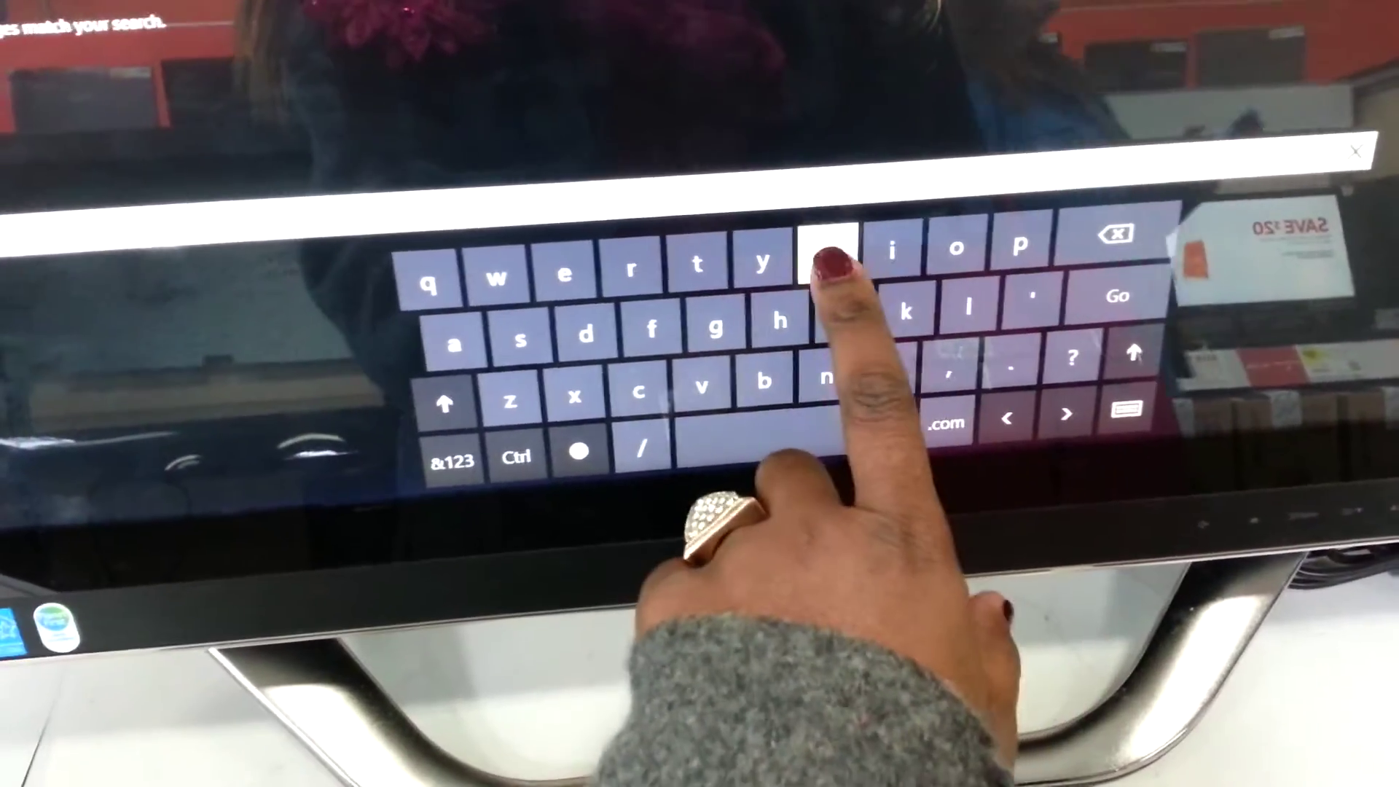
{"action": "key", "text": "BackSpace"}
{"action": "key", "text": "BackSpace"}
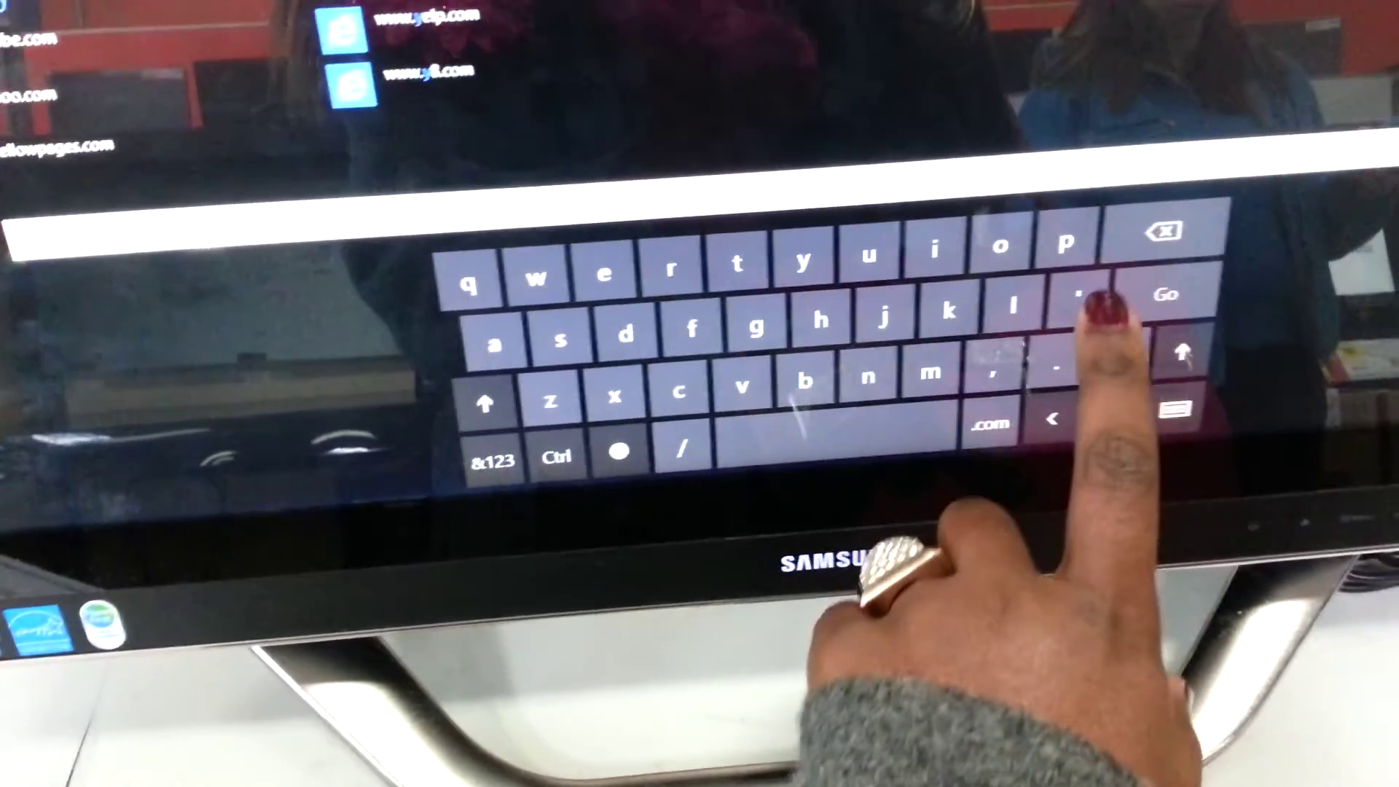
{"action": "type", "text": "ou"}
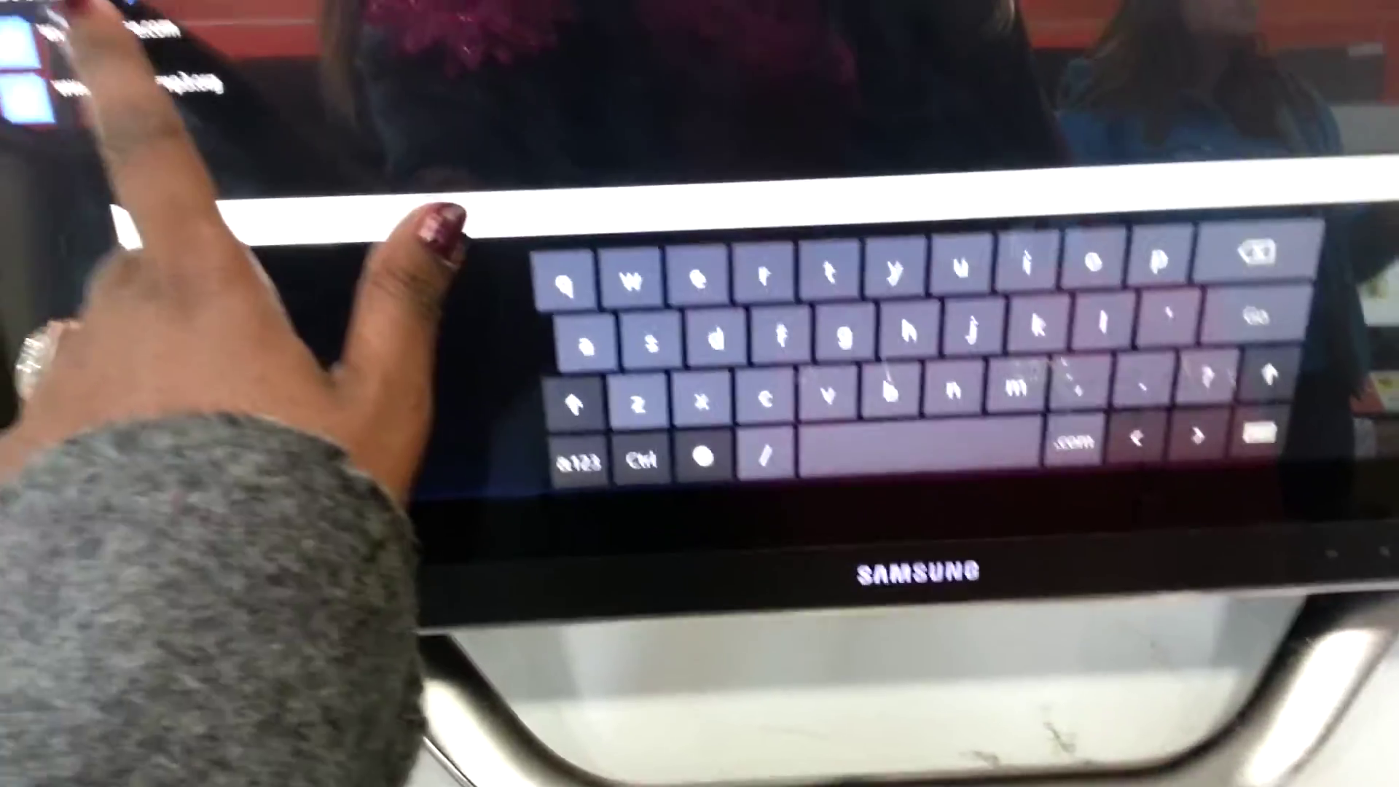
{"action": "left_click", "coordinate": [121, 28]}
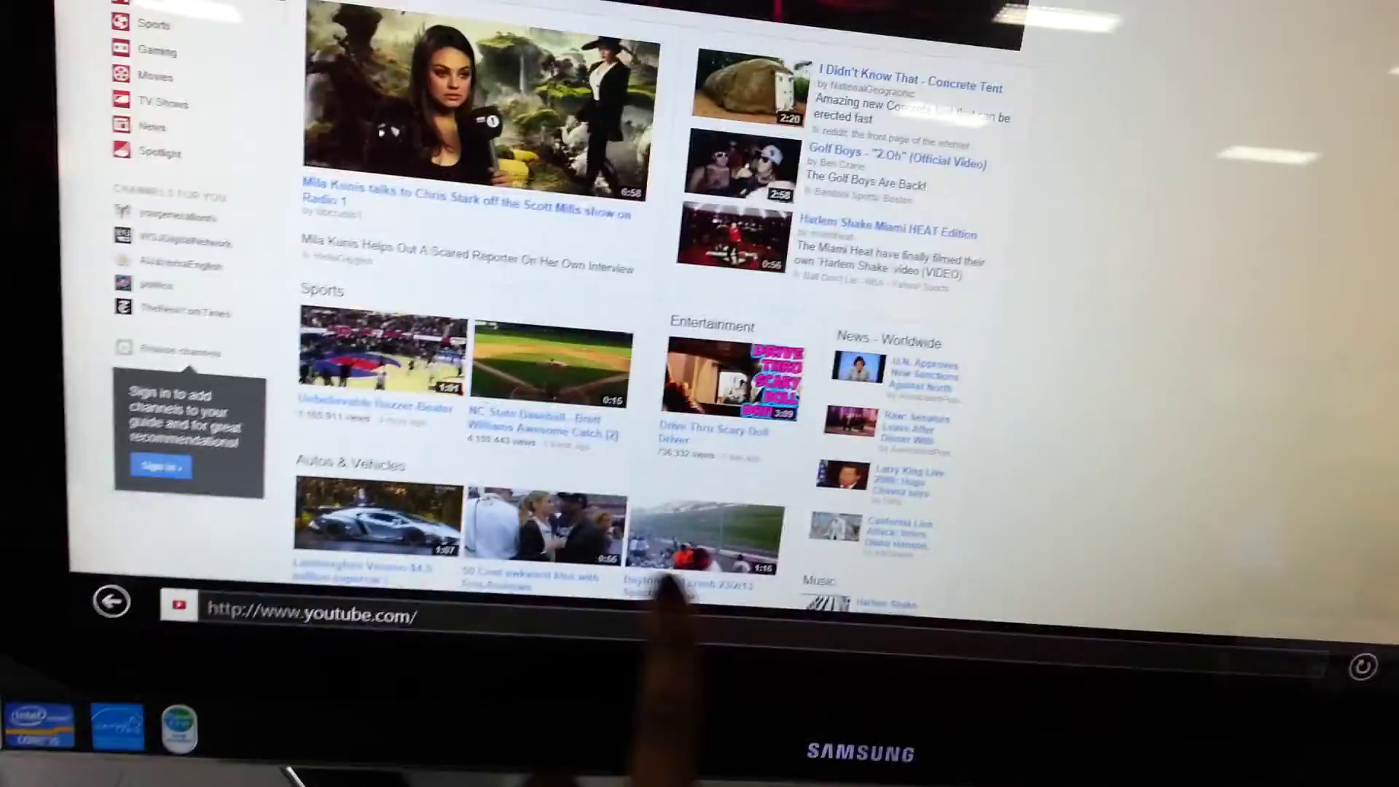
Show and dismiss the address panel, then activate YouTube's search box for a Maroon 5 Daylight search
{"action": "left_click", "coordinate": [669, 612]}
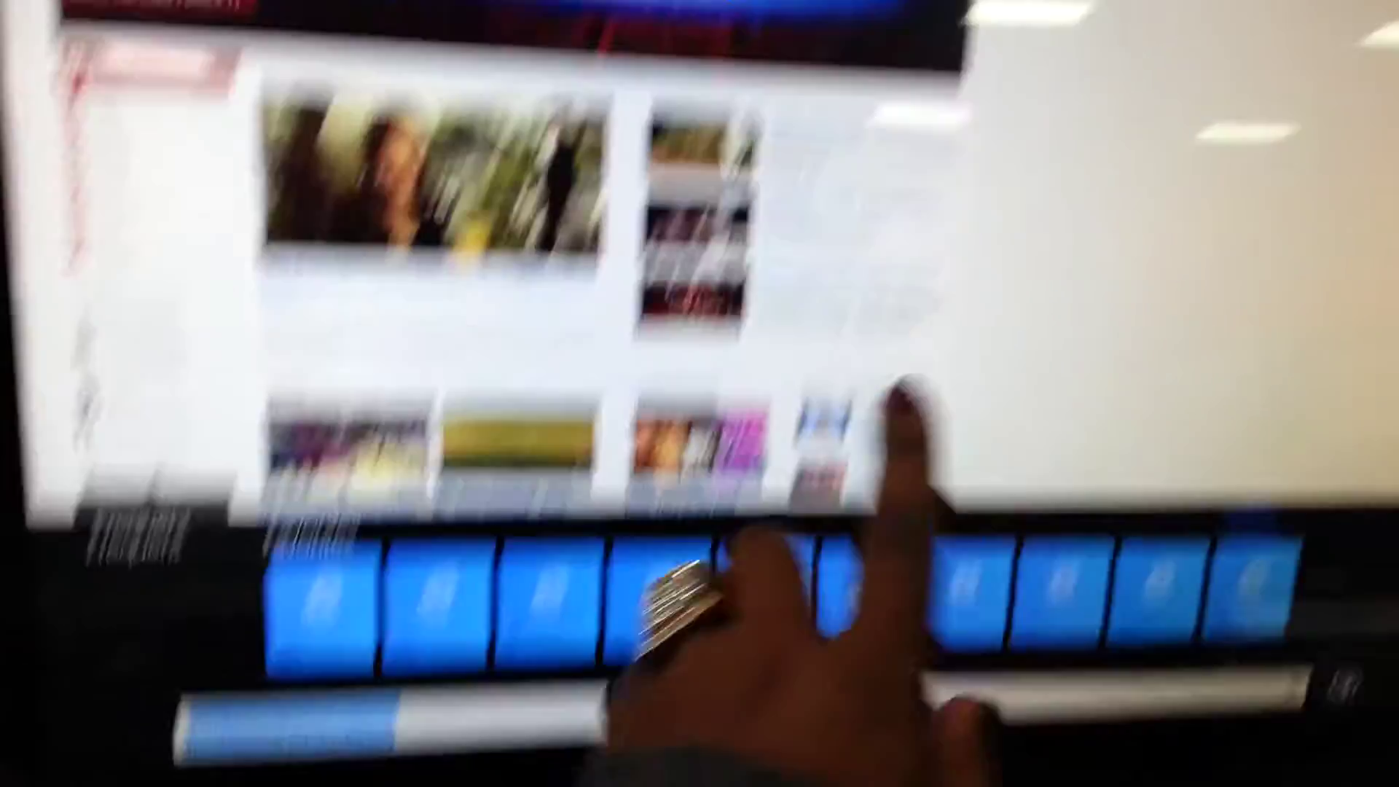
{"action": "left_click", "coordinate": [939, 327]}
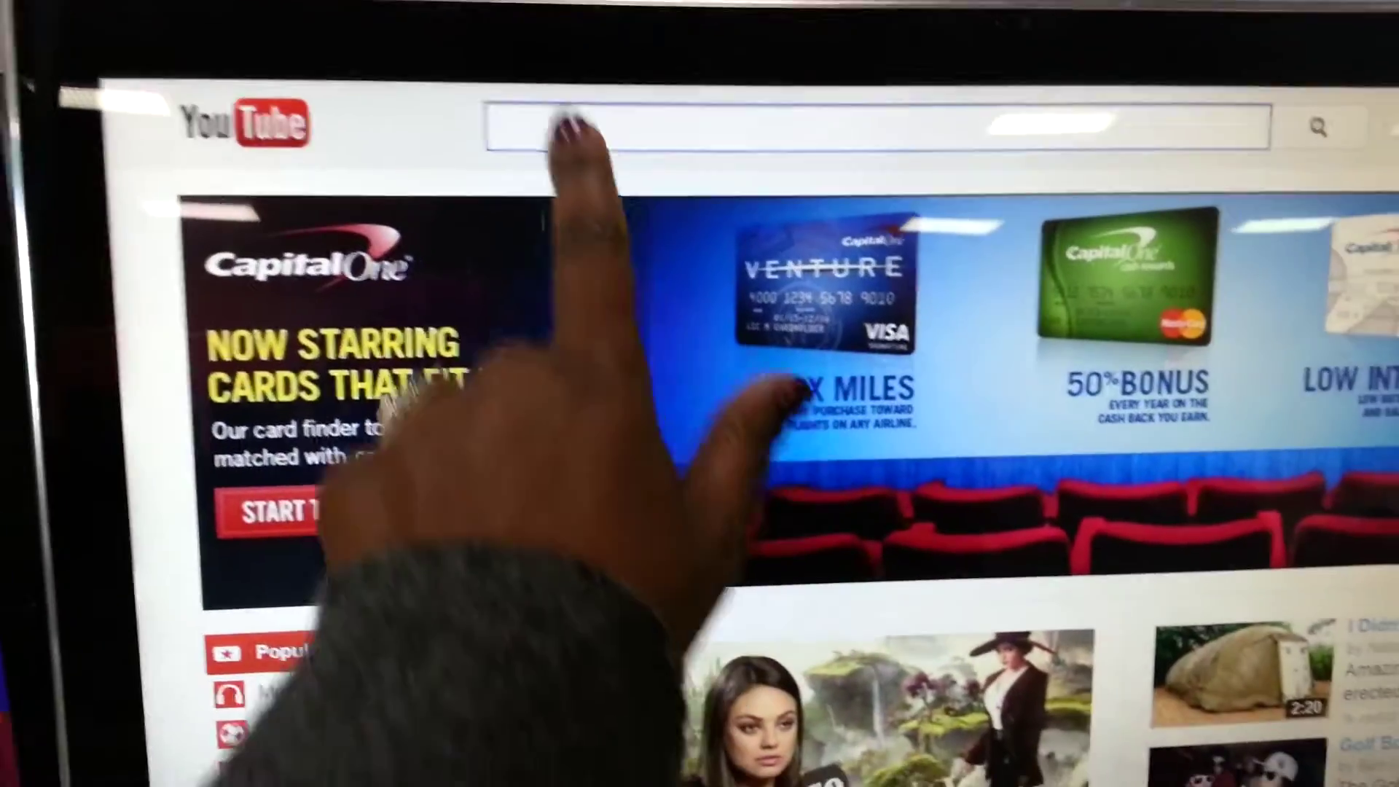
{"action": "left_click", "coordinate": [426, 159]}
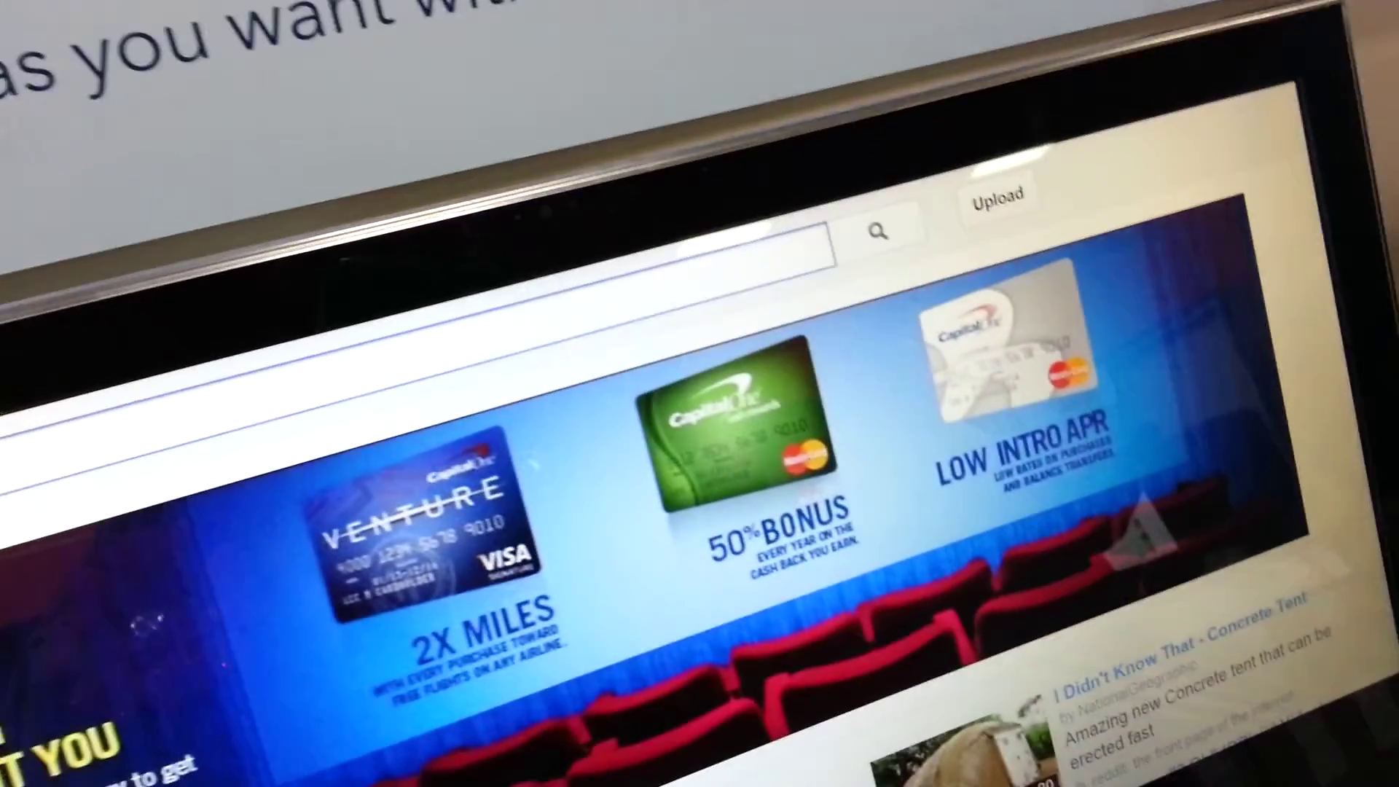
{"action": "type", "text": "m"}
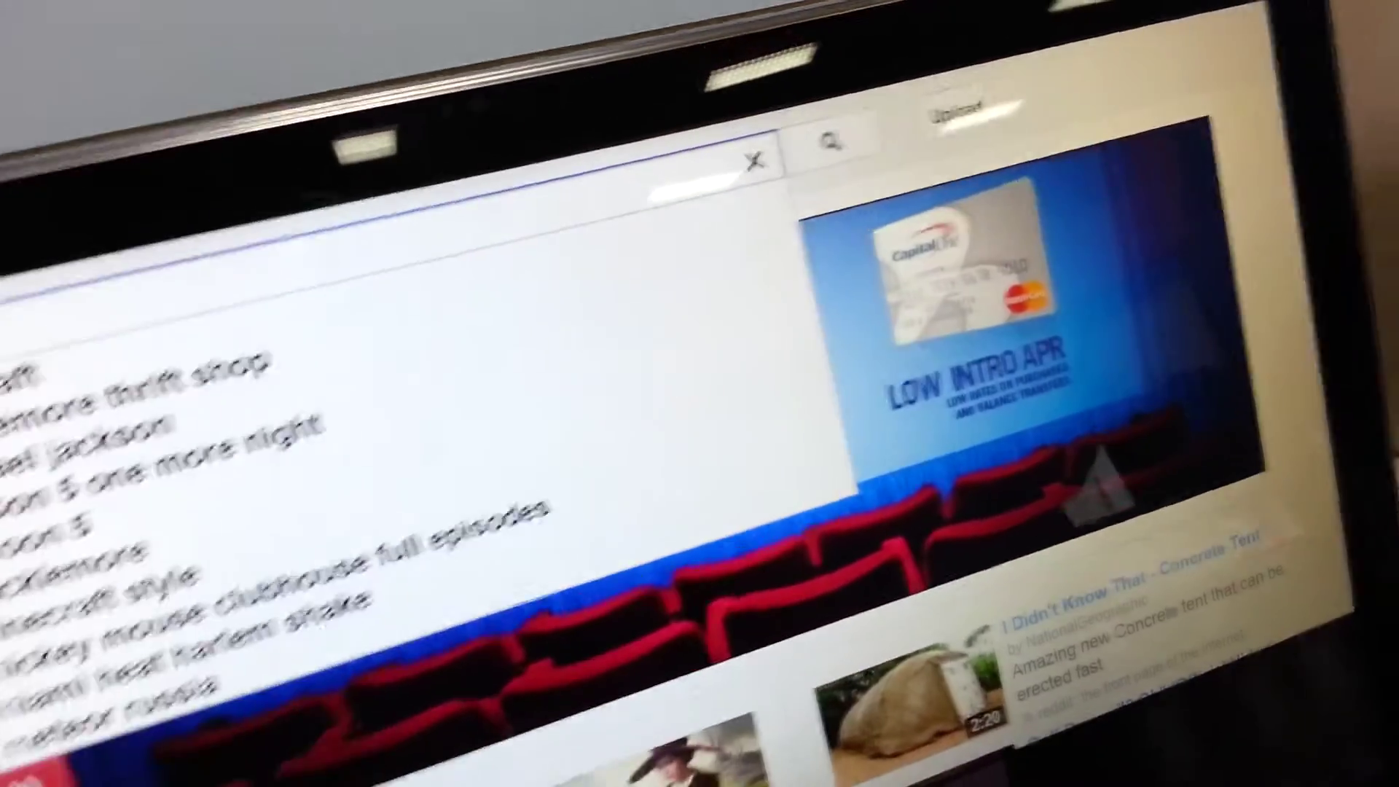
{"action": "type", "text": "a"}
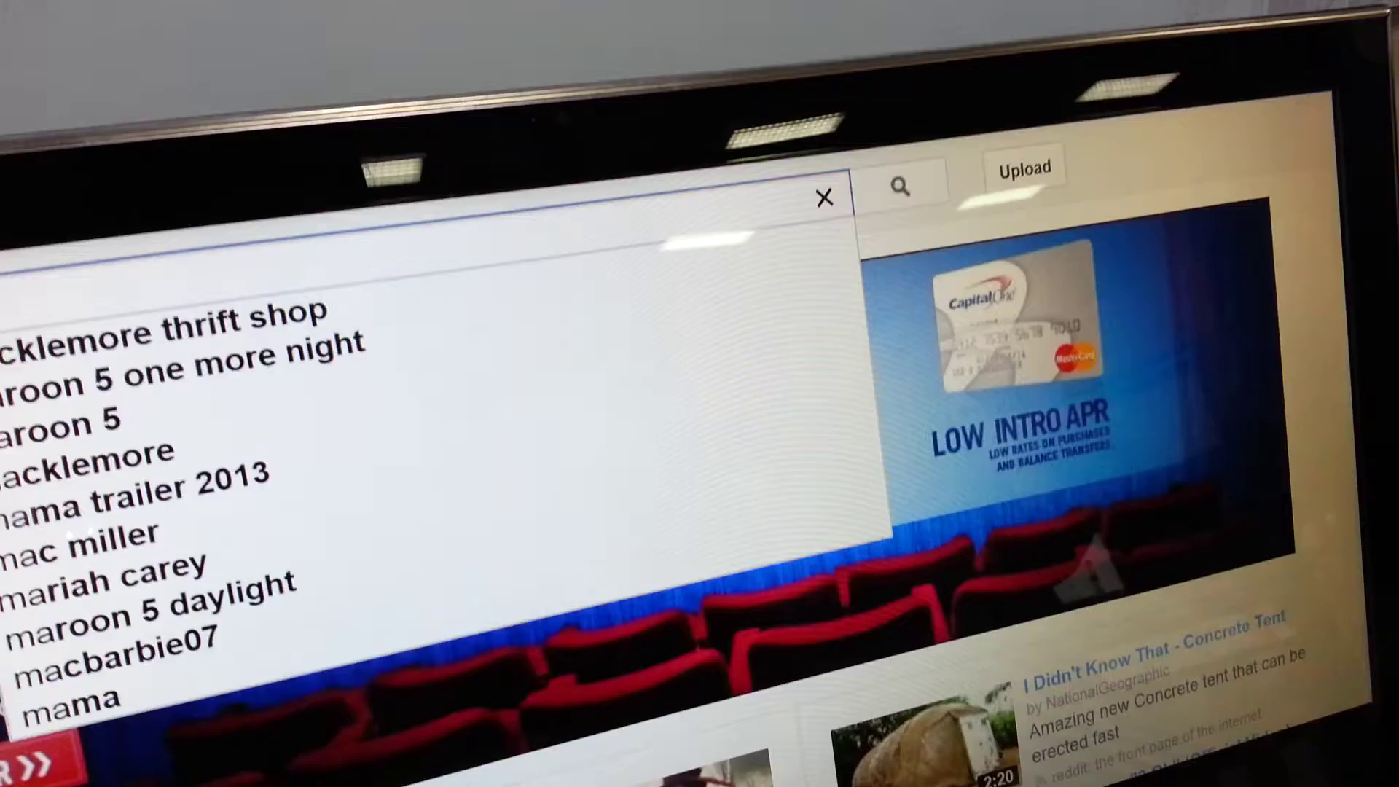
{"action": "type", "text": "r"}
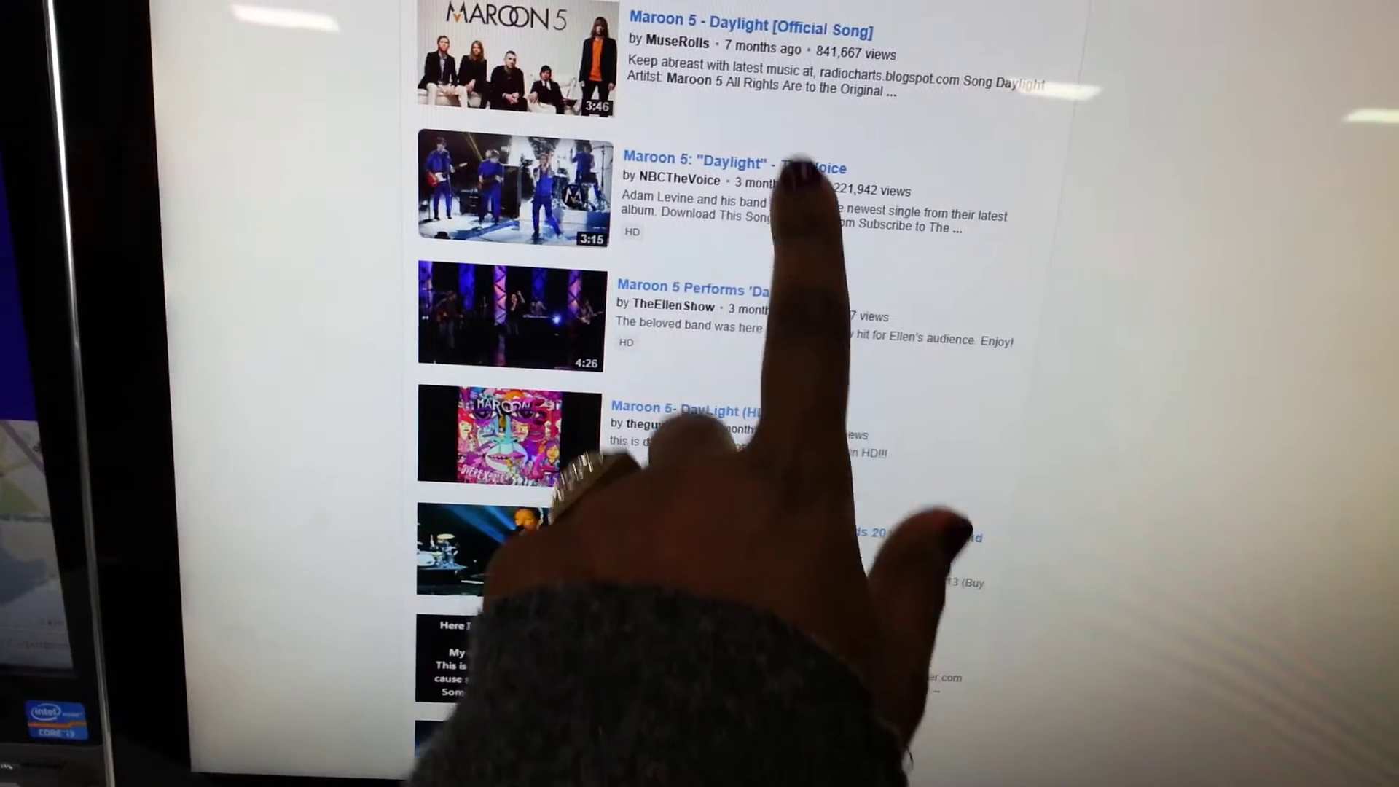
Play the 'Maroon 5: "Daylight" - The Voice' video from the results
{"action": "left_click", "coordinate": [744, 160]}
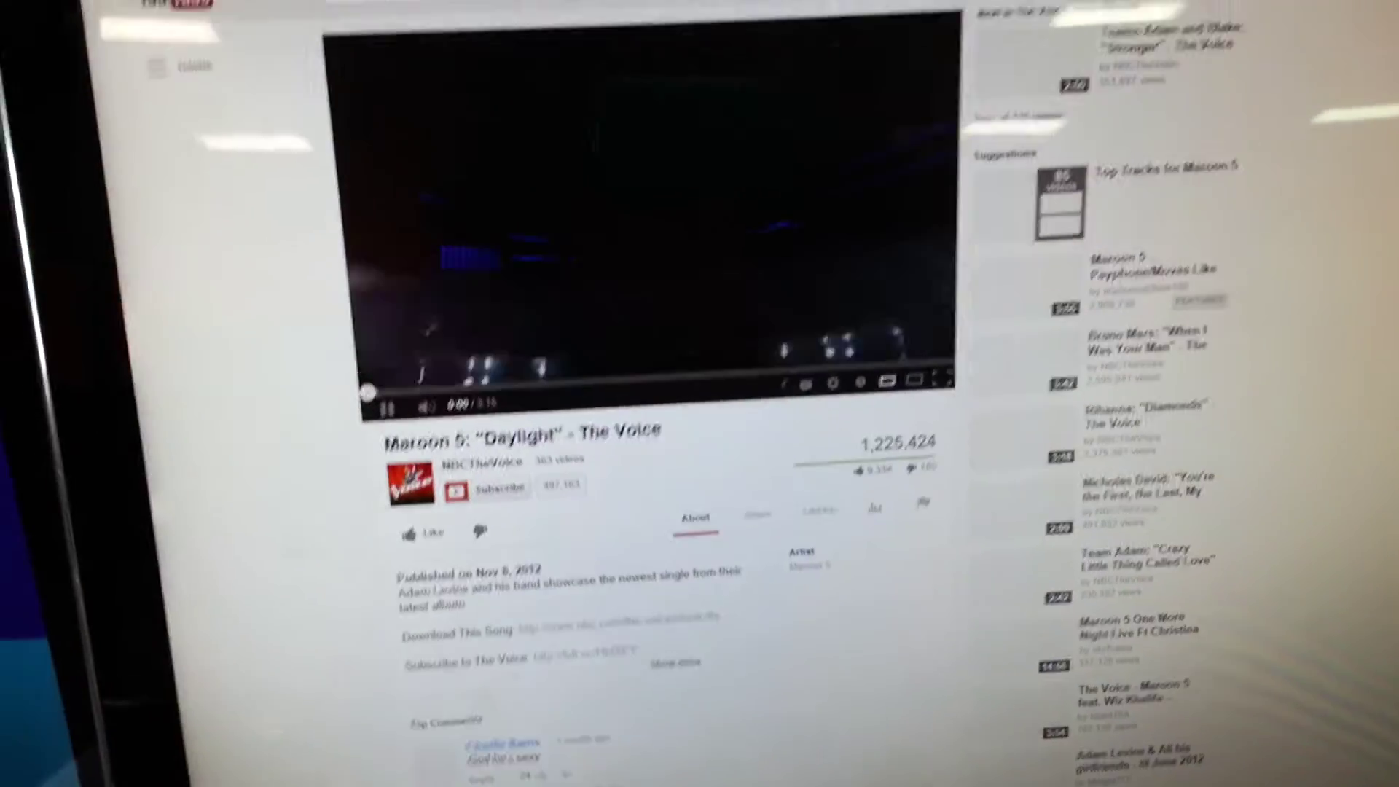